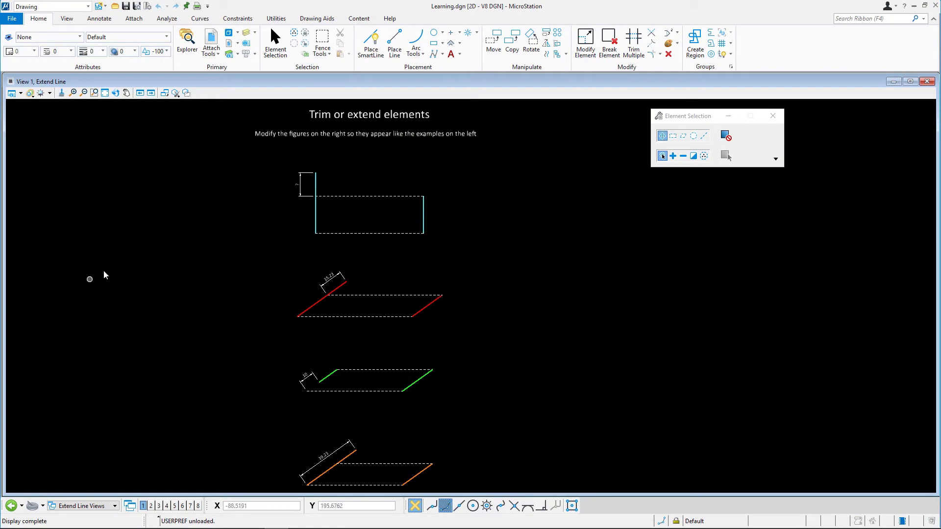
Open the Fillet and Chamfer model from the Models list
click(230, 32)
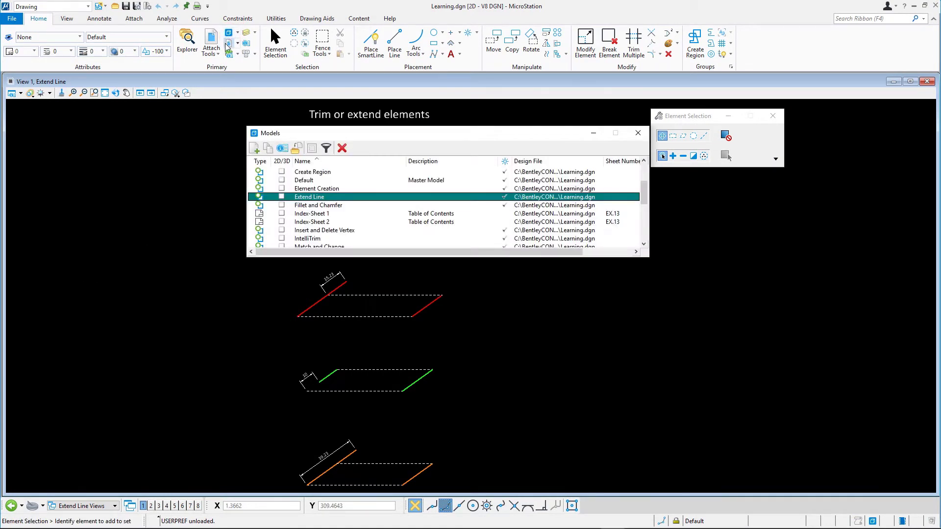
double_click(316, 205)
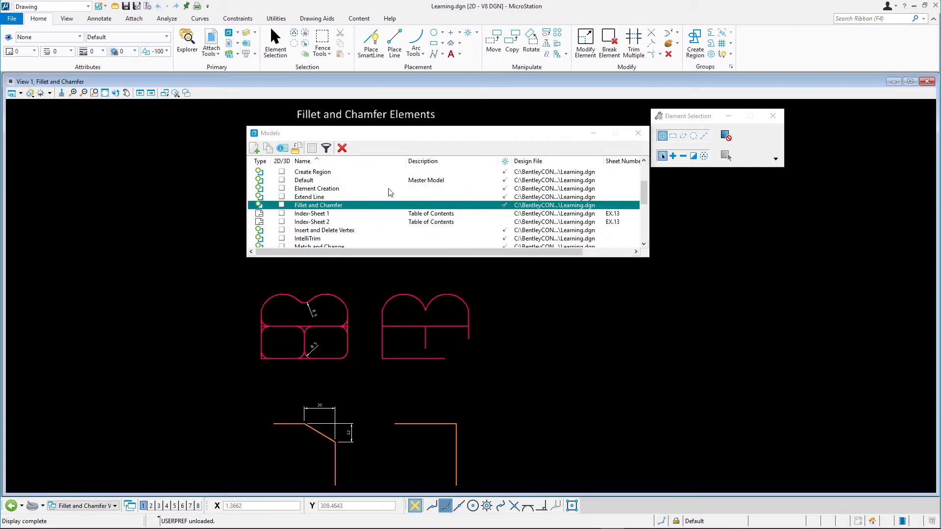
click(637, 133)
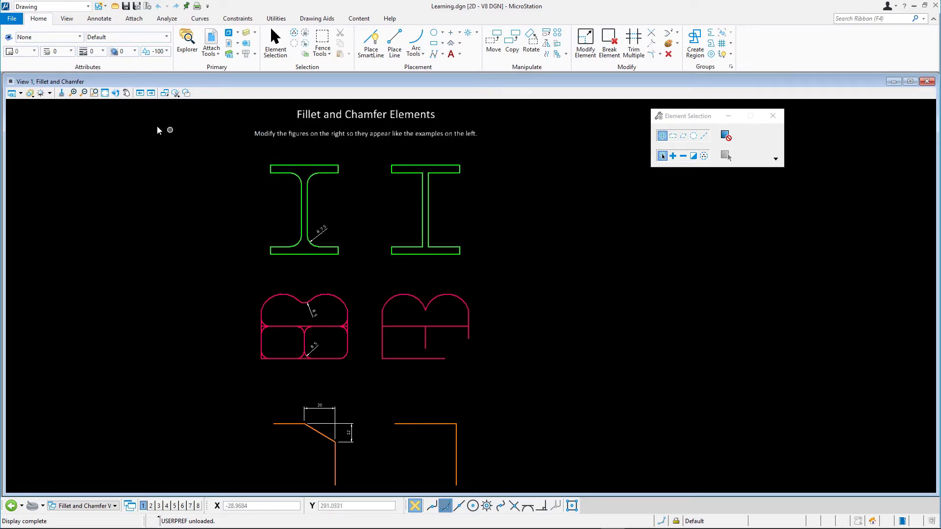
Zoom in on the two green I-beams and match the active level and colour to an I-beam line
click(94, 93)
click(235, 153)
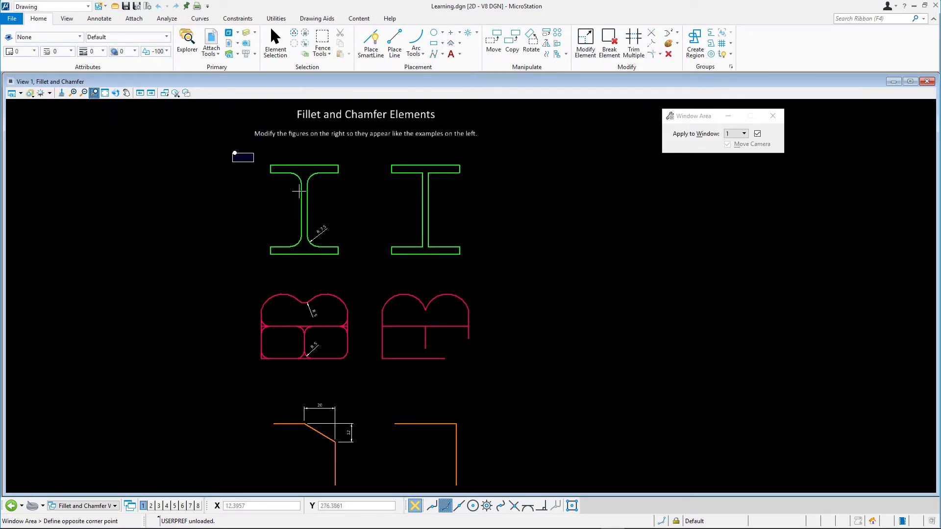
click(580, 282)
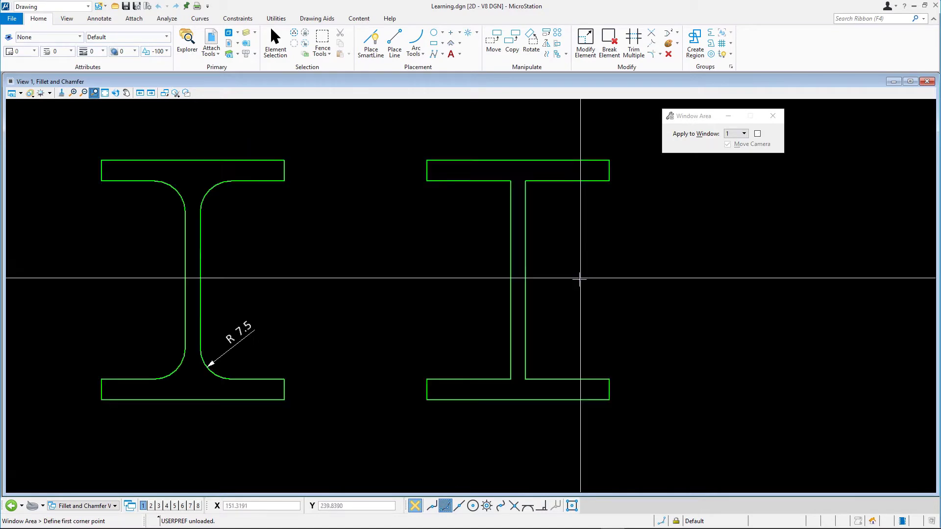
right_click(387, 270)
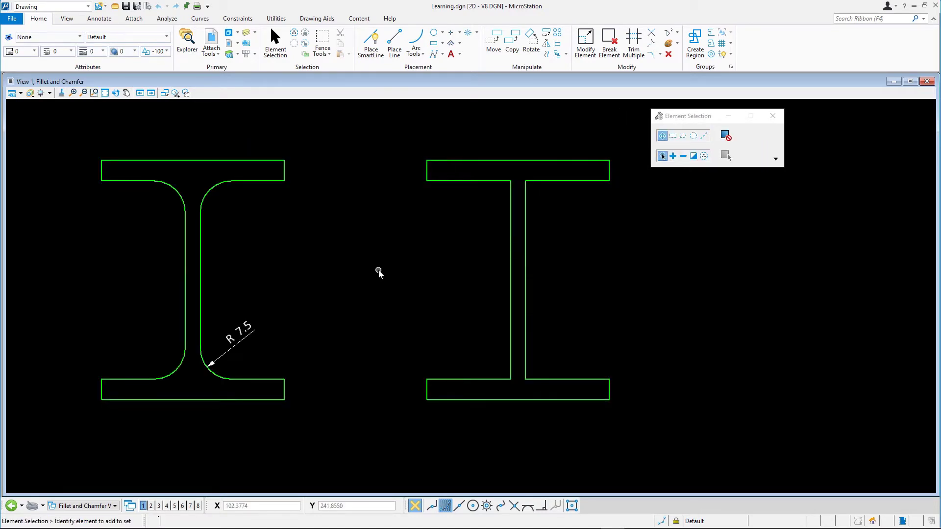
key(alt)
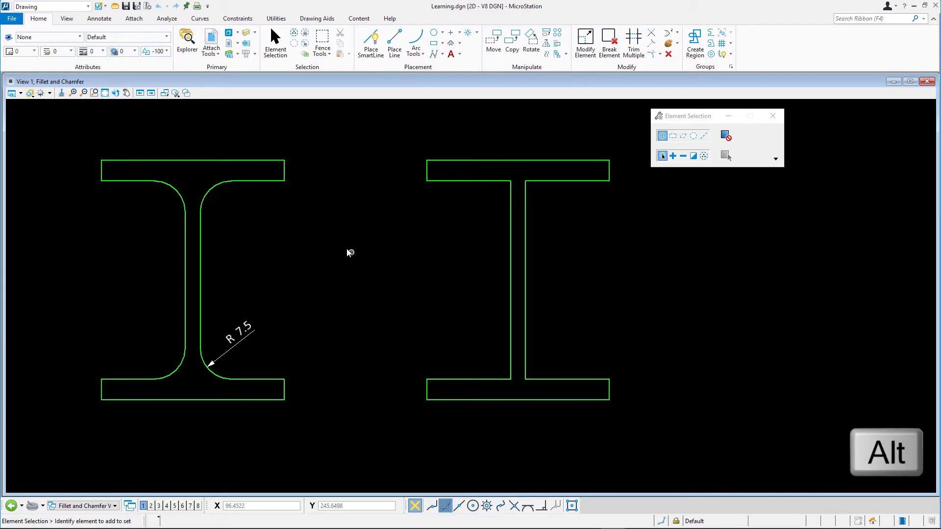
click(279, 181)
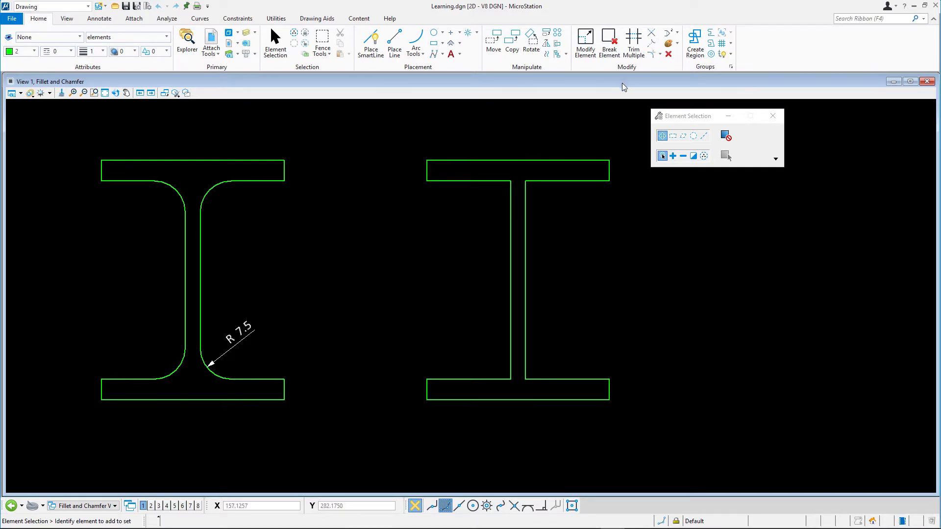
Start Construct Circular Fillet with Radius 7.5 and Truncate set to Both
click(654, 55)
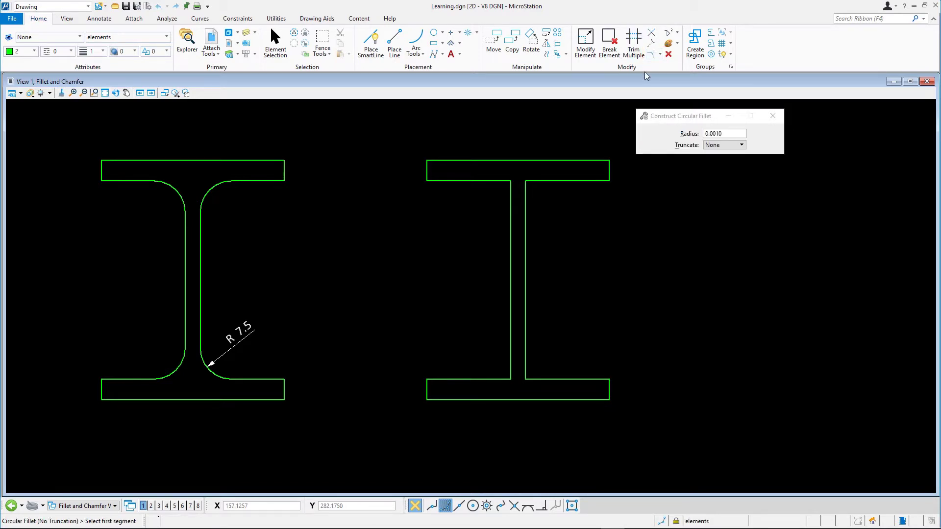
drag(725, 134, 702, 138)
text(7.5)
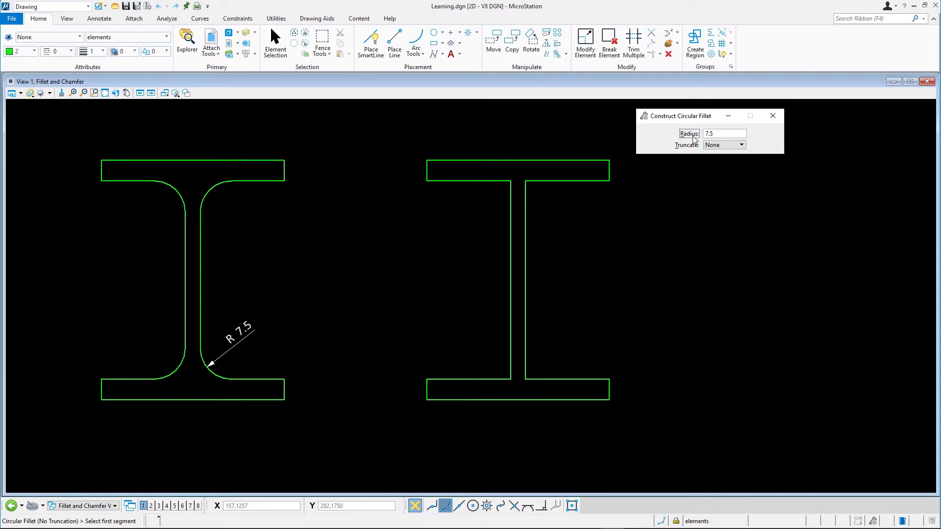
click(736, 145)
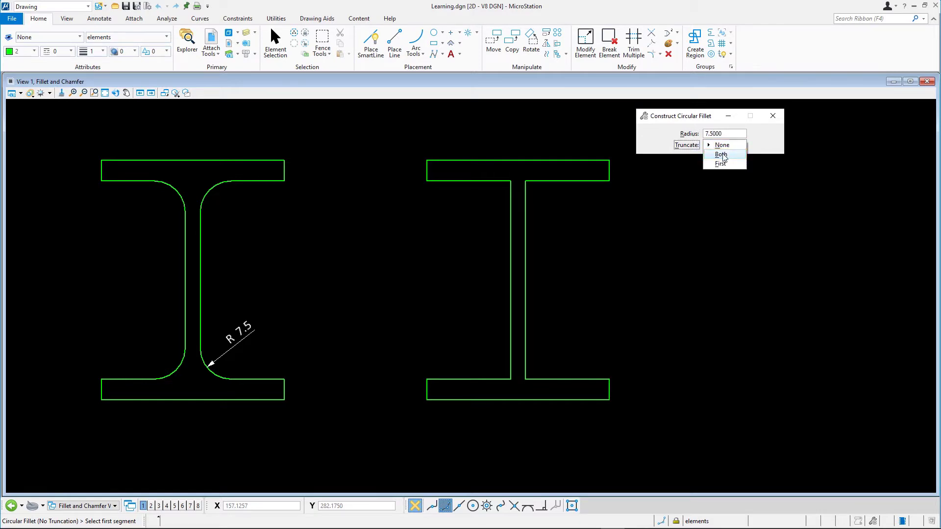
click(725, 155)
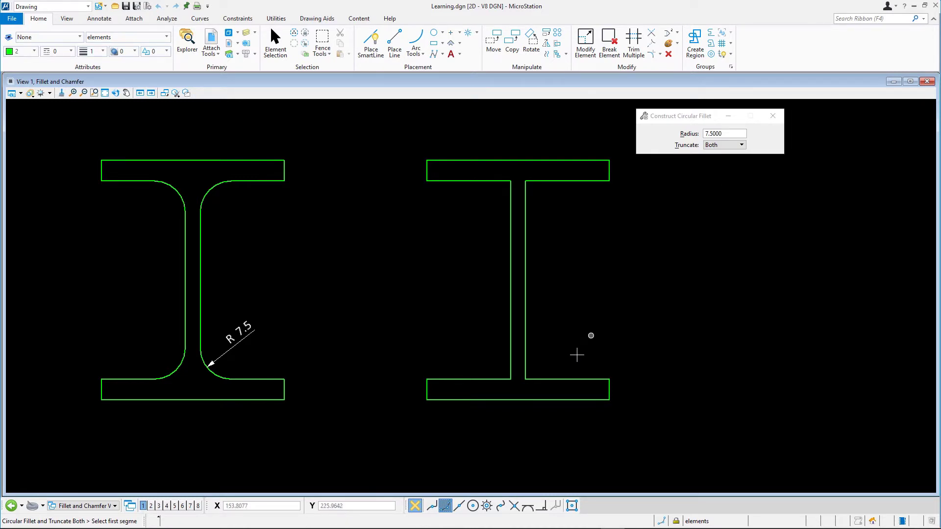
Fillet the four web-to-flange inner corners of the right I-beam at R7.5
click(567, 379)
click(525, 334)
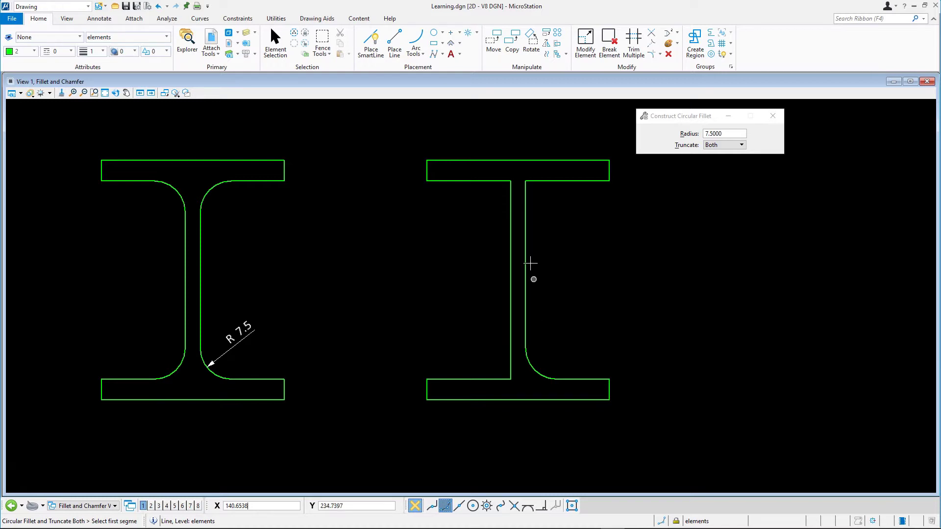
click(526, 223)
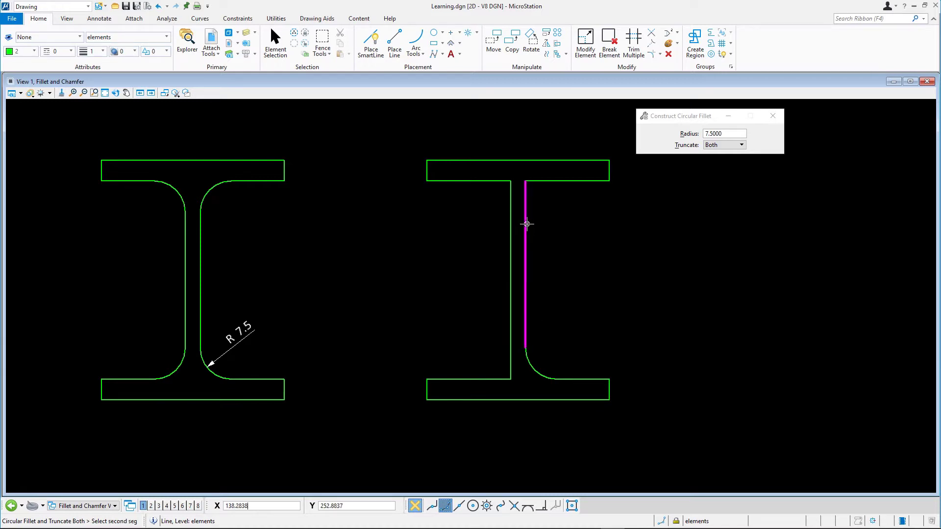
click(552, 181)
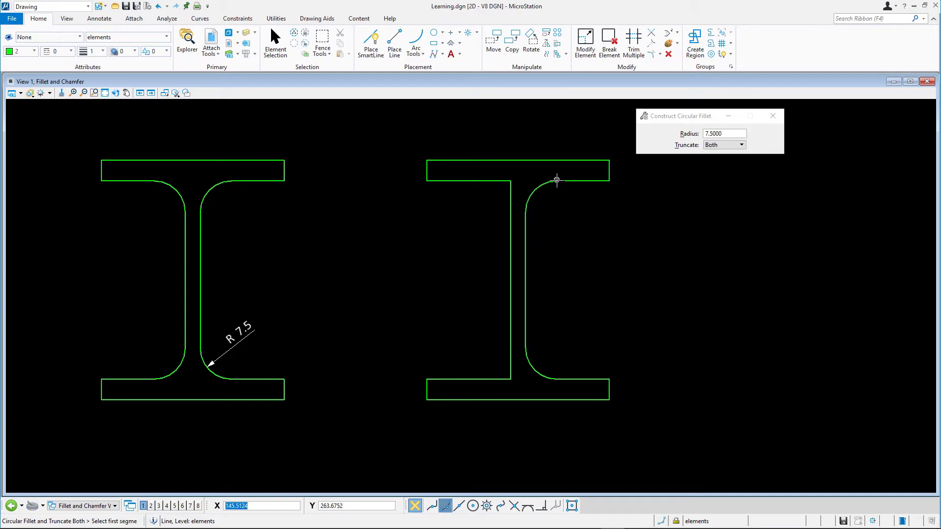
click(493, 181)
click(512, 202)
click(509, 354)
click(489, 379)
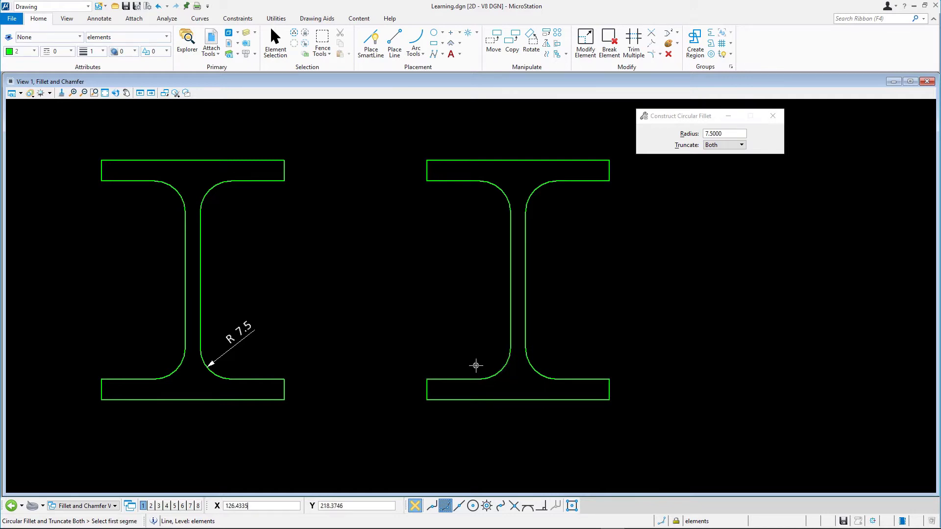
Pan the view upward to show the red shapes below the I-beams
click(126, 93)
mouse_move(345, 457)
mouse_down()
mouse_move(369, 265)
mouse_move(405, 399)
mouse_move(373, 353)
mouse_up()
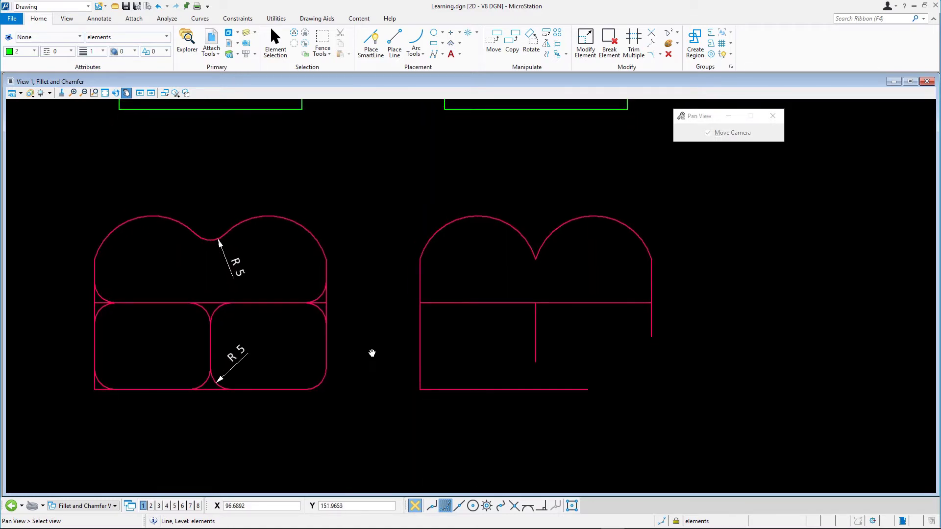
right_click(389, 360)
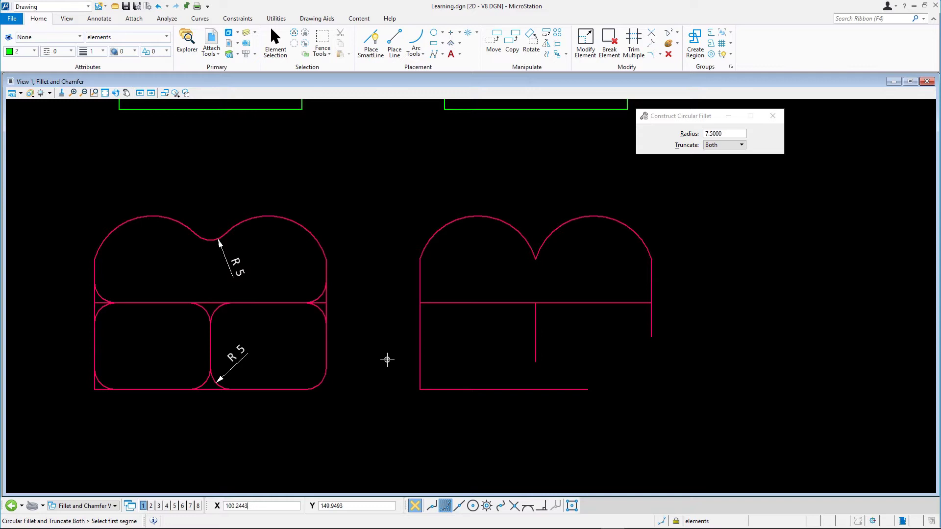
Change the circular fillet radius to 5, keeping Truncate Both
key(alt)
double_click(723, 133)
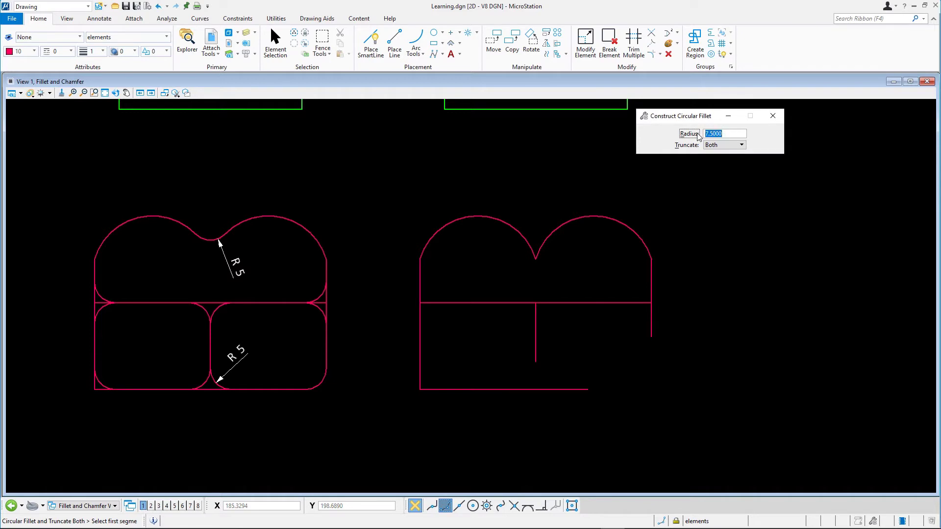
key(BackSpace)
text(5)
key(Tab)
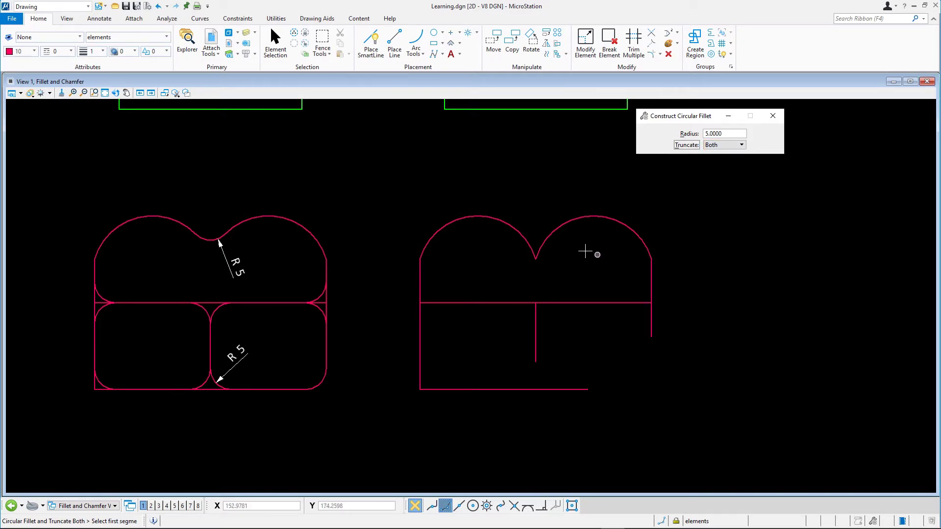
Fillet the two meeting arcs and the bottom-right corner of the right red shape at R5
click(549, 237)
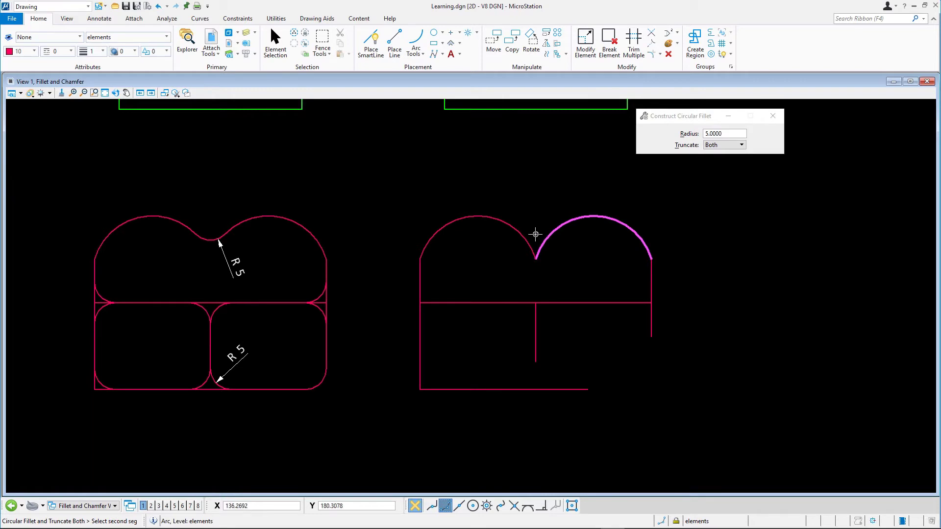
click(525, 236)
click(525, 236)
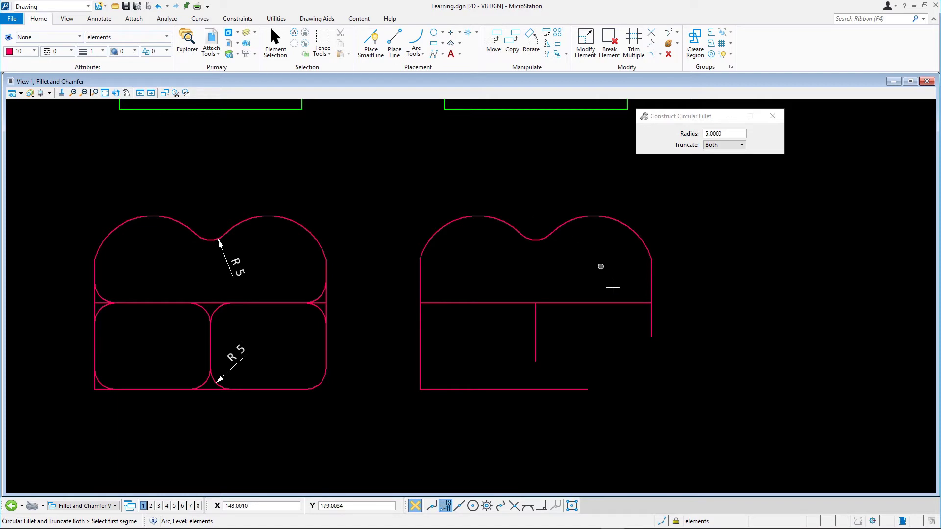
click(648, 330)
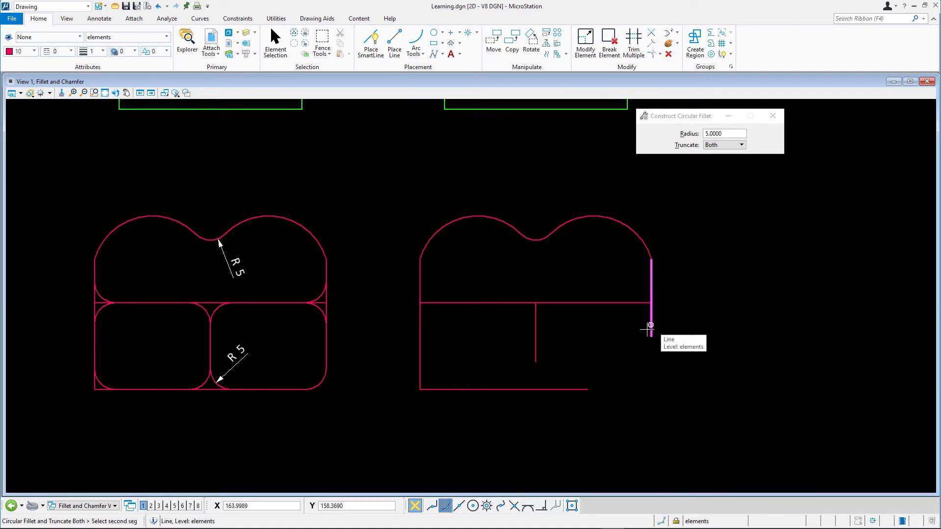
click(578, 389)
click(579, 385)
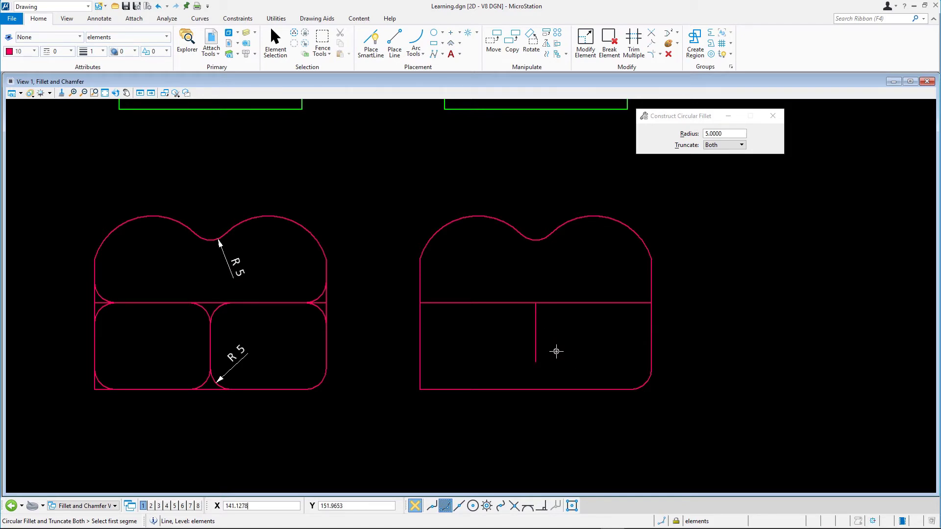
Set Truncate to First and fillet the vertical divider into the bottom and horizontal lines
click(725, 146)
click(721, 154)
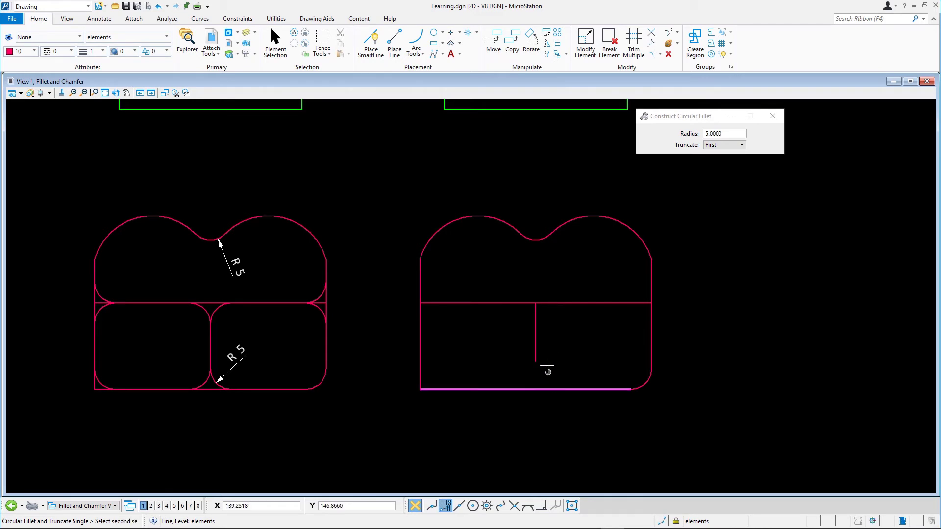
right_click(540, 352)
click(536, 365)
click(537, 390)
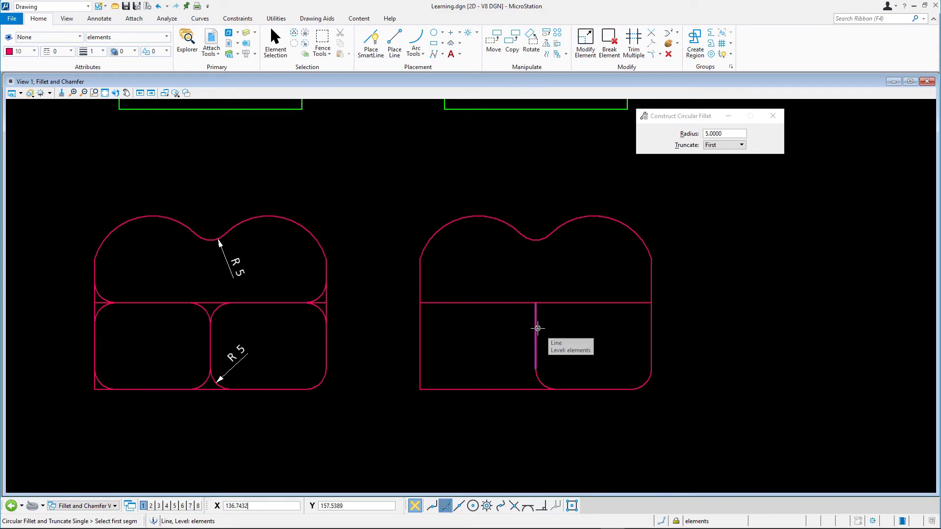
click(538, 329)
click(559, 303)
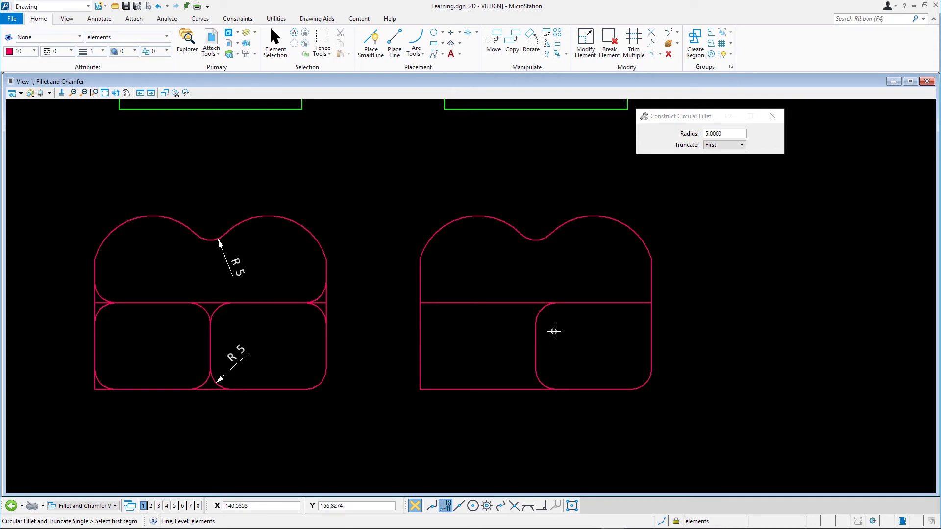
Set Truncate to None and fillet the horizontal line into the right side and the inner cell edge
click(724, 145)
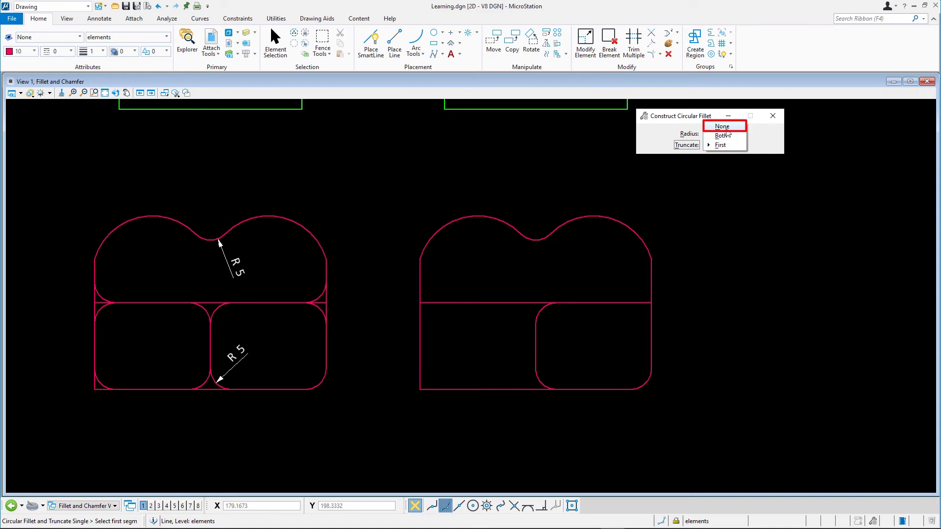
click(722, 126)
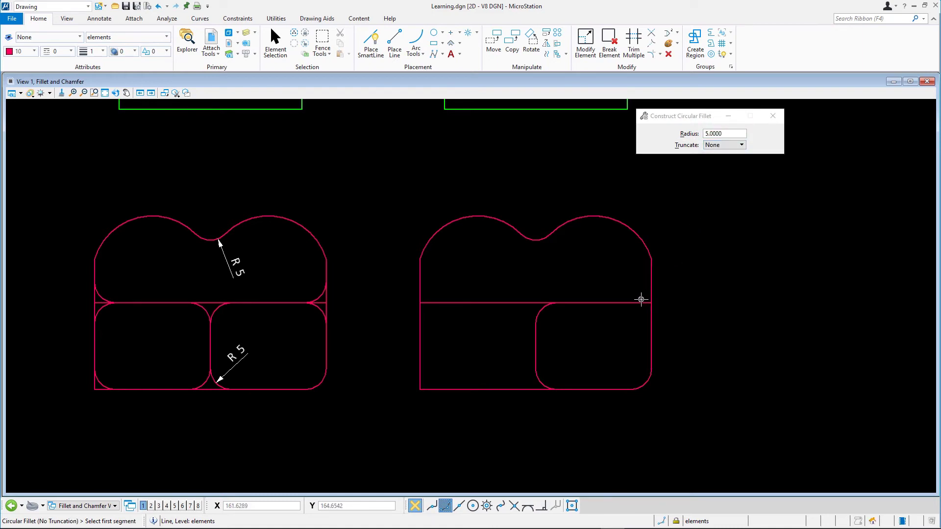
click(642, 302)
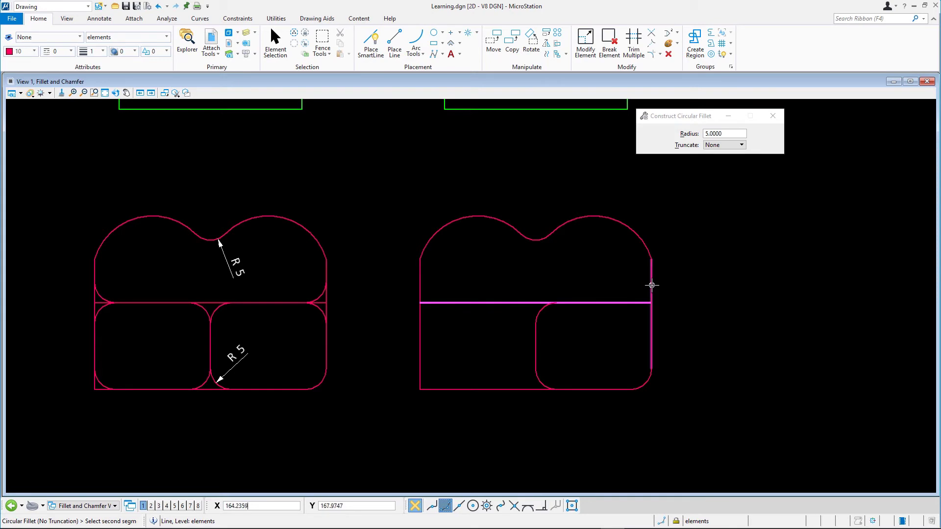
click(651, 309)
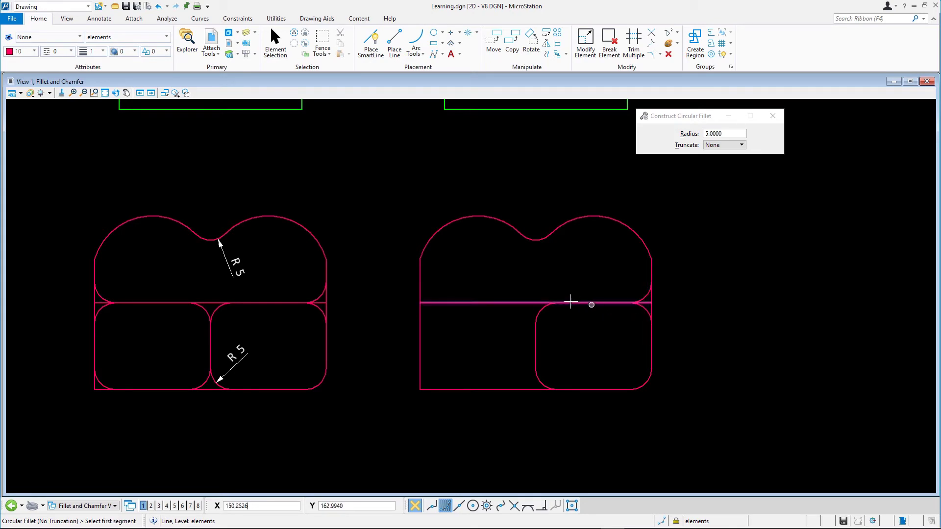
click(523, 303)
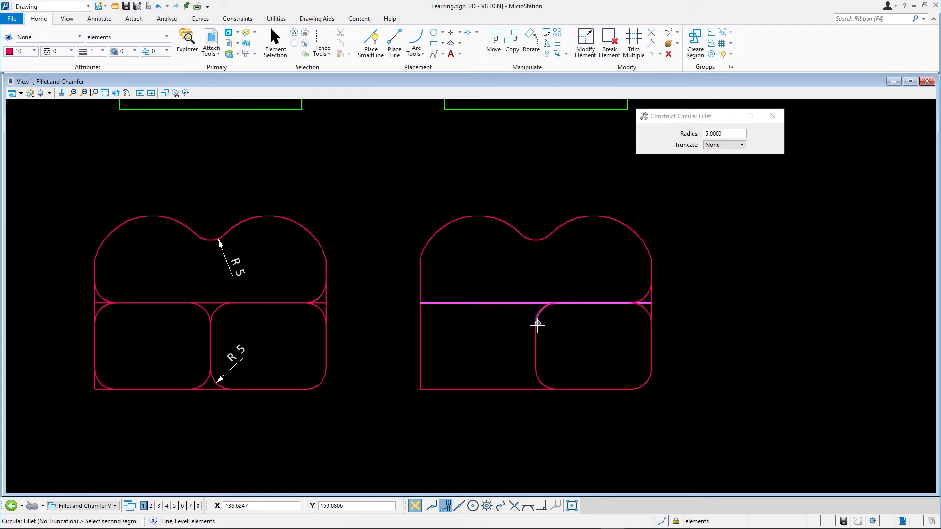
click(538, 325)
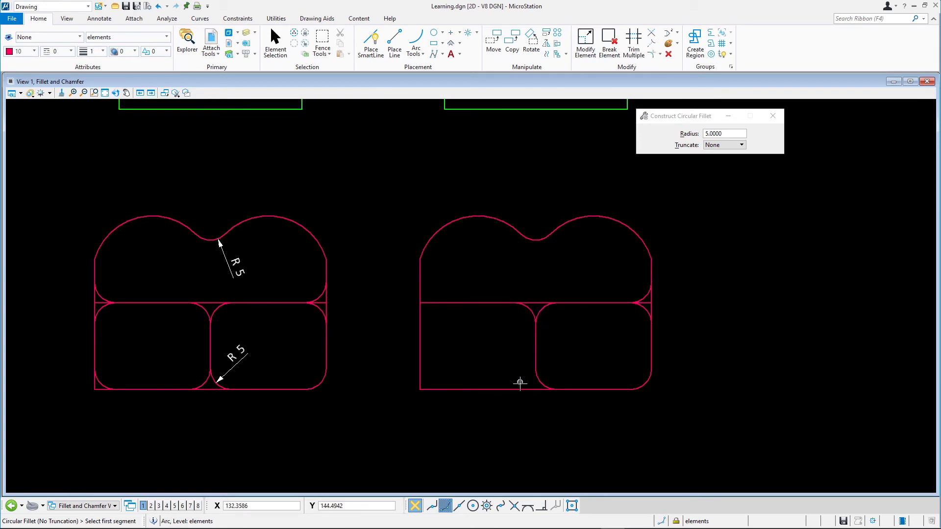
Add untrimmed R5 fillets at the inner cell bottom, both left-side junctions, and the bottom-left corner
click(519, 387)
click(535, 369)
click(440, 303)
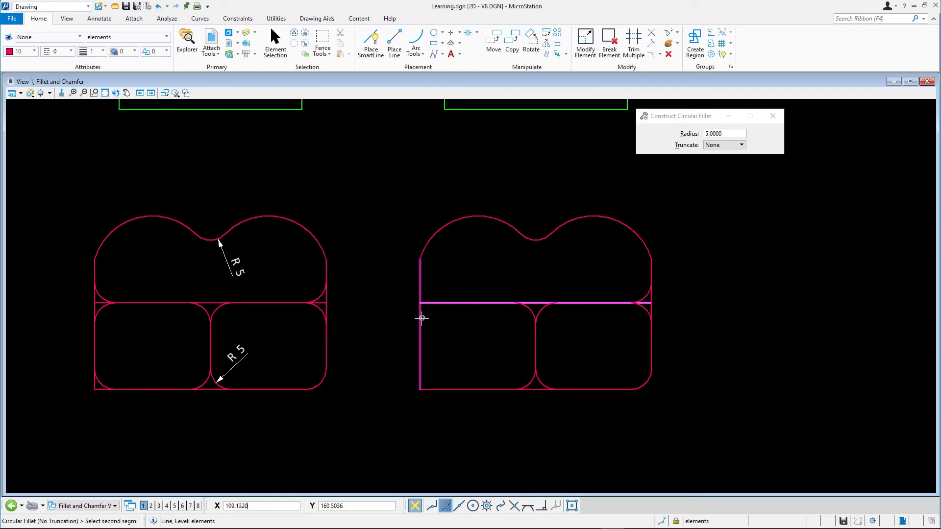
click(421, 319)
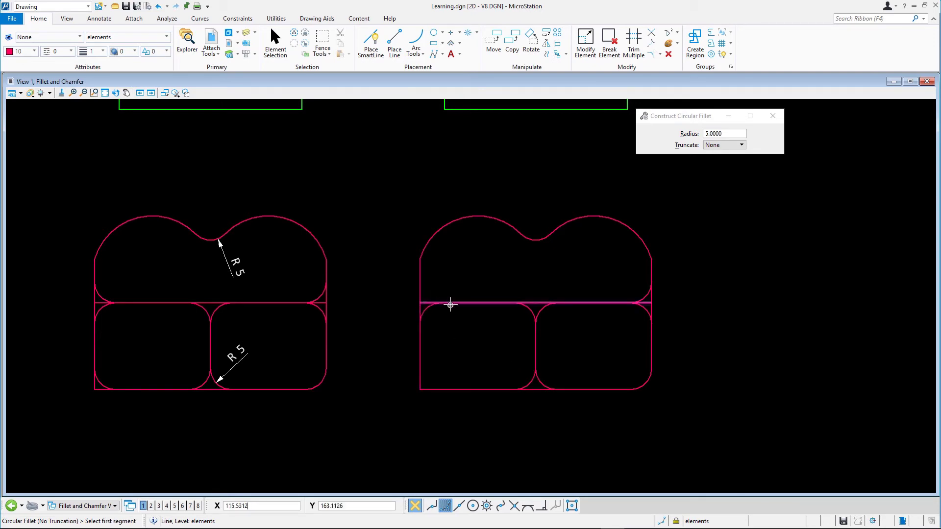
click(449, 303)
click(421, 290)
click(420, 371)
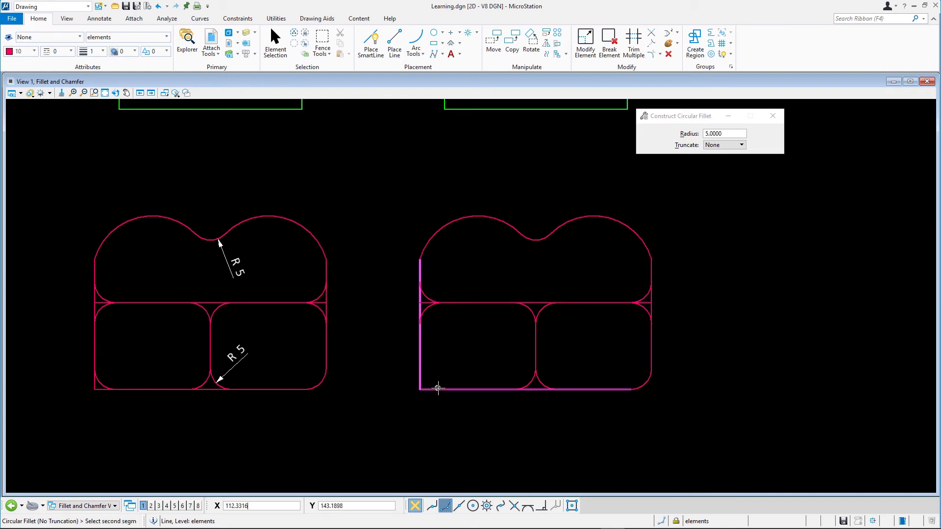
click(440, 389)
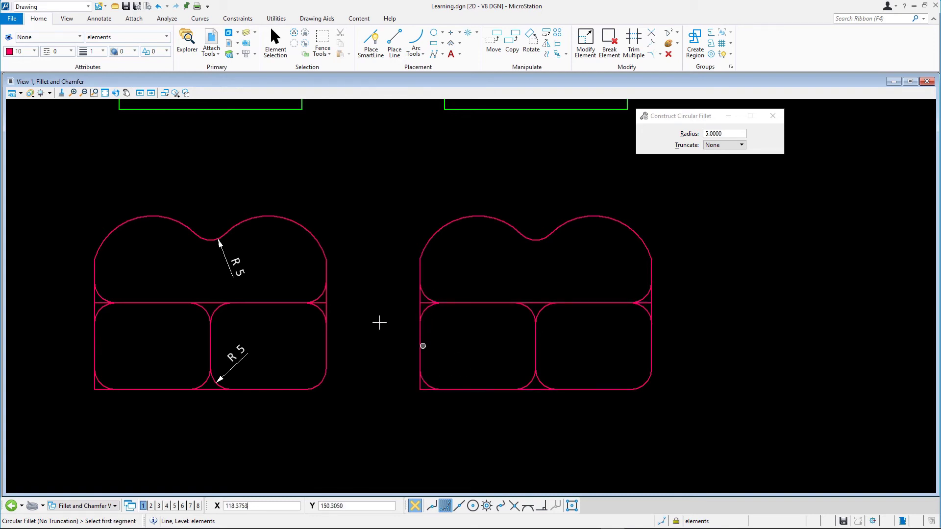
Pan to the orange corner figures and switch to the Construct Chamfer tool
click(127, 93)
mouse_move(376, 410)
mouse_down()
mouse_move(431, 204)
mouse_move(412, 116)
mouse_up()
right_click(414, 200)
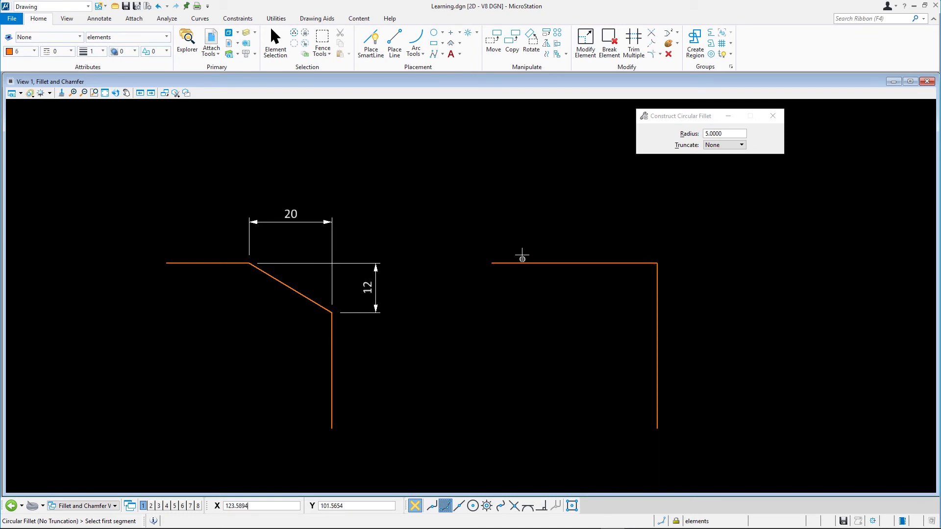
click(660, 54)
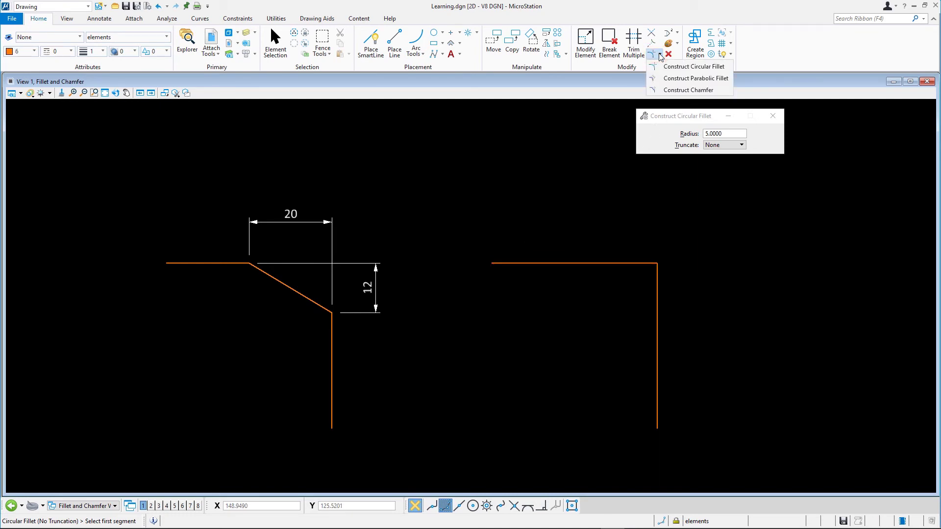
click(673, 91)
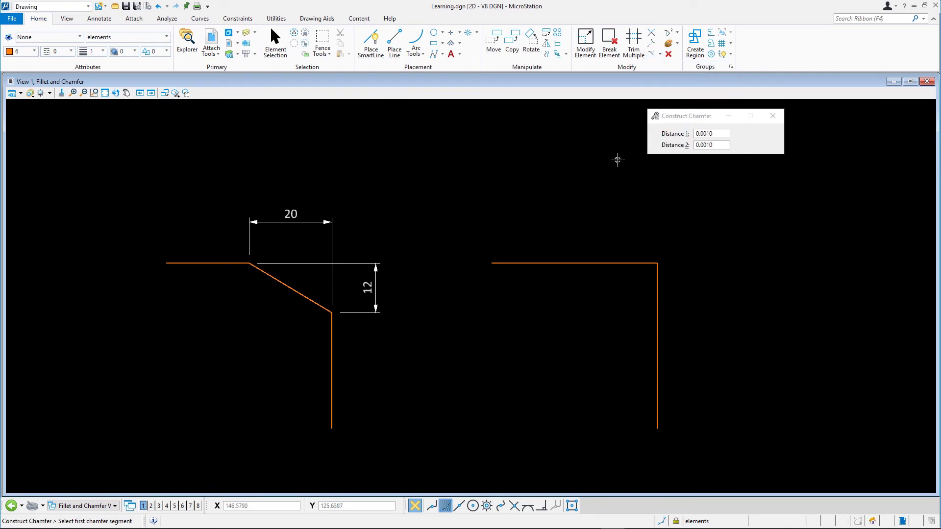
Chamfer the right orange corner between the top and vertical lines with distances 20 and 12
click(716, 137)
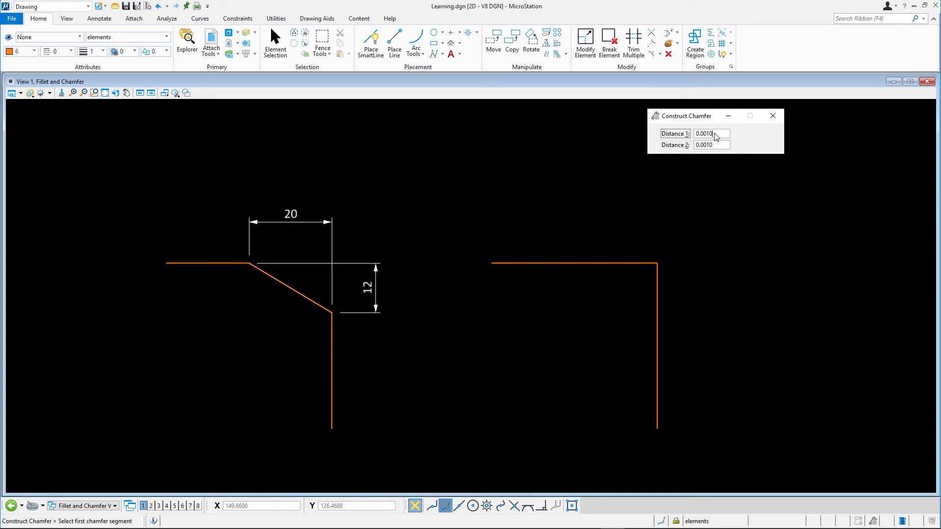
double_click(716, 137)
text(20)
key(Tab)
text(12)
key(Tab)
click(589, 263)
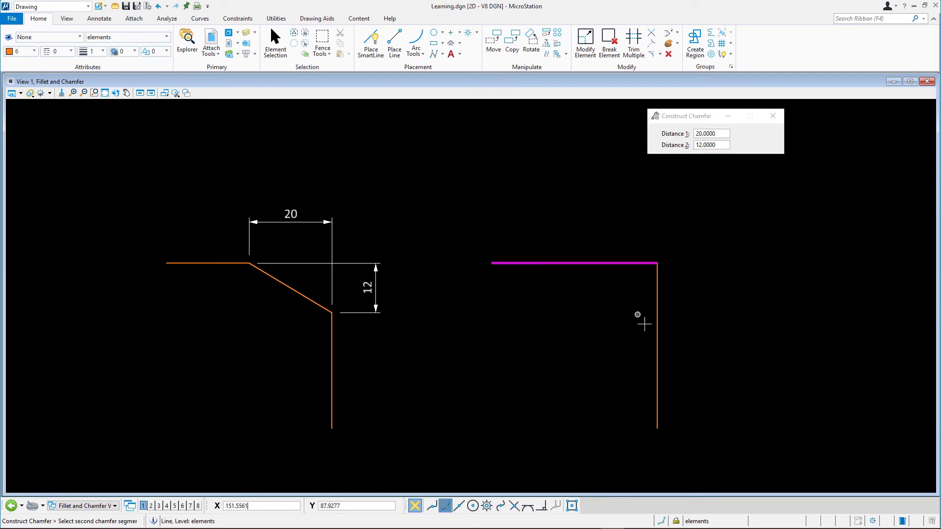
click(657, 340)
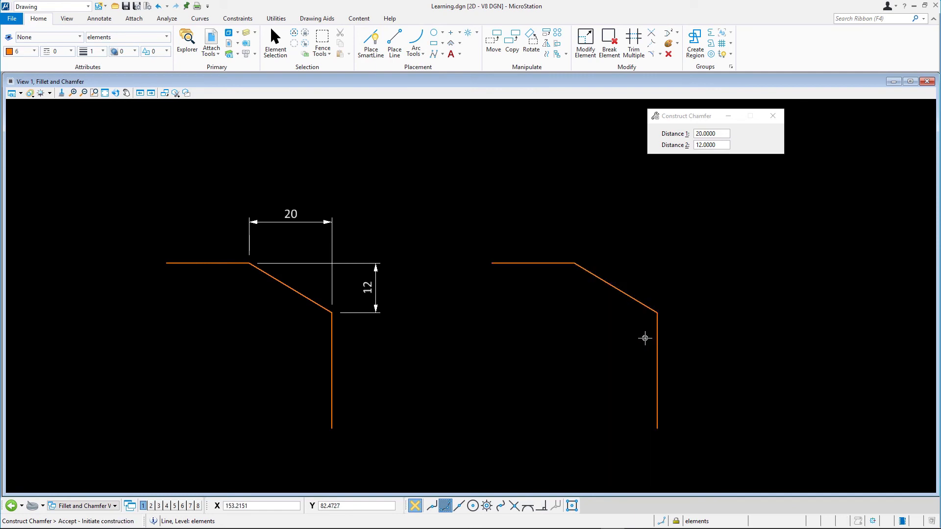
Show the File backstage Open page listing the recent MSBasics drawings
click(21, 20)
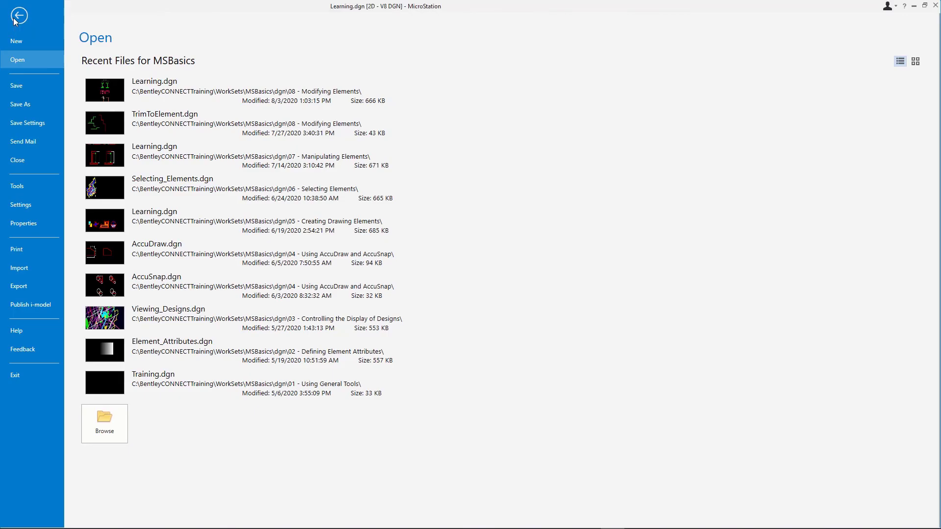